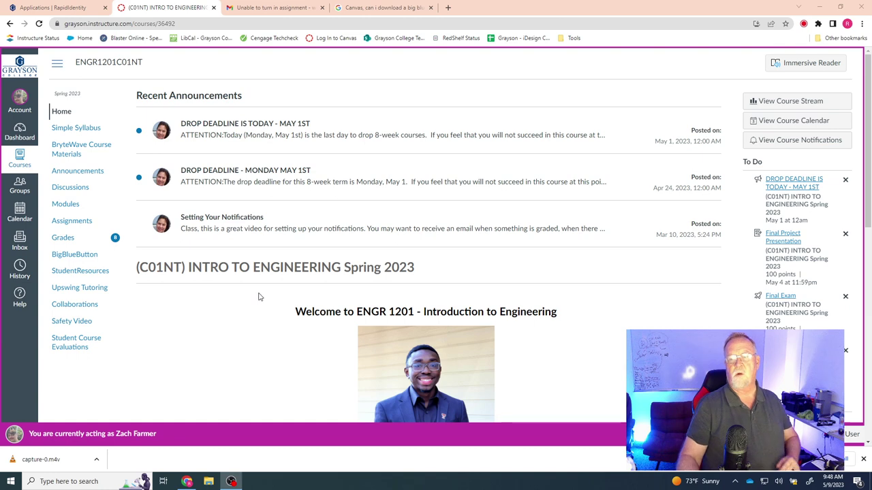
Open the course's BigBlueButton conferences and expand the 03/21/2023 lecture to show its 53-minute video
left_click(74, 258)
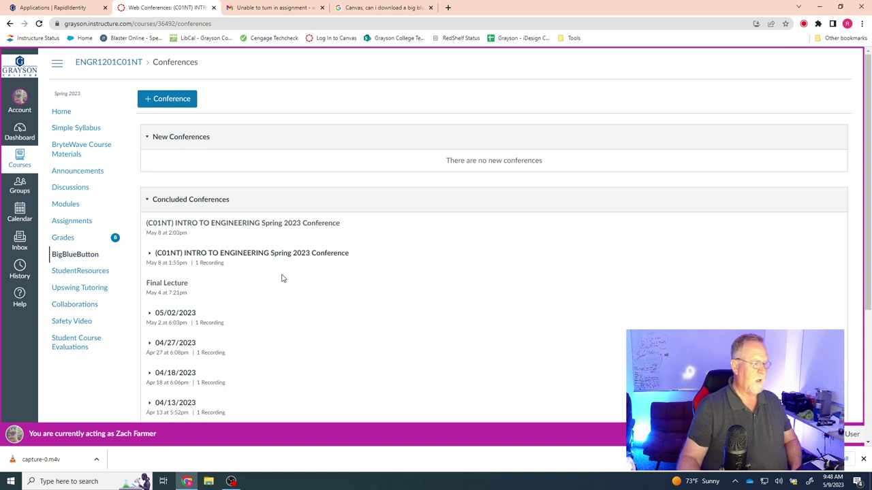
scroll(283, 278, "down", 3)
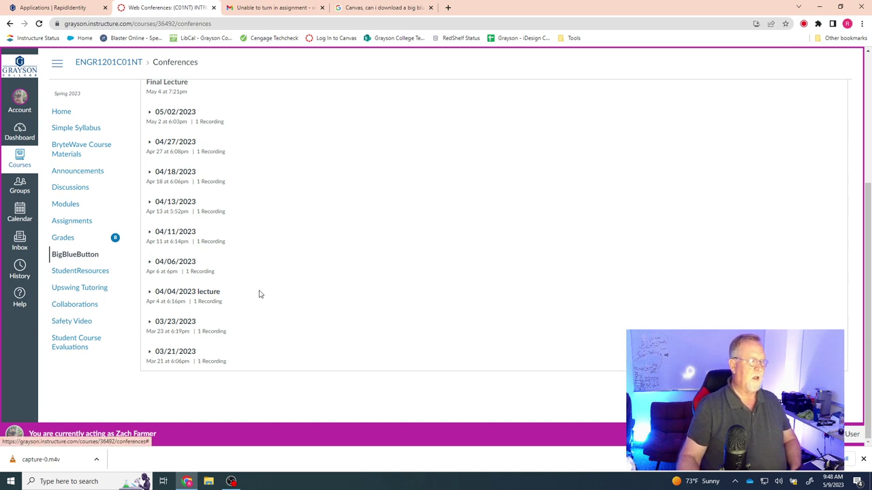
scroll(269, 246, "up", 3)
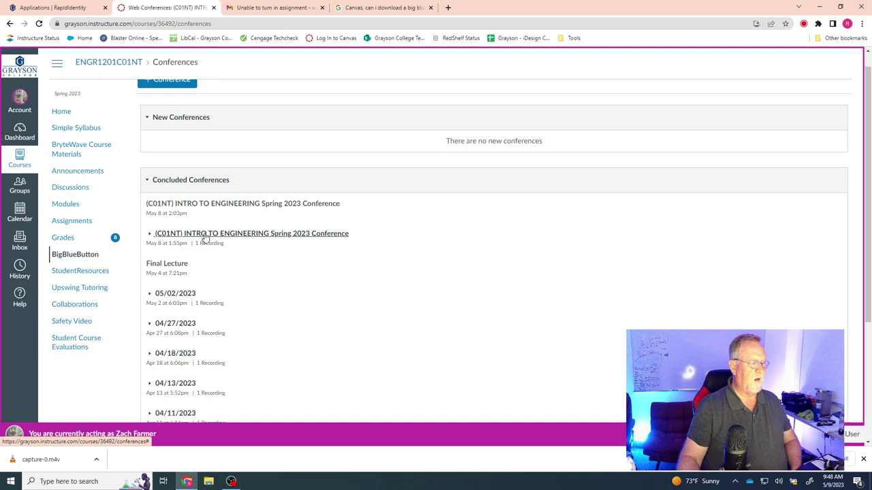
scroll(302, 319, "down", 3)
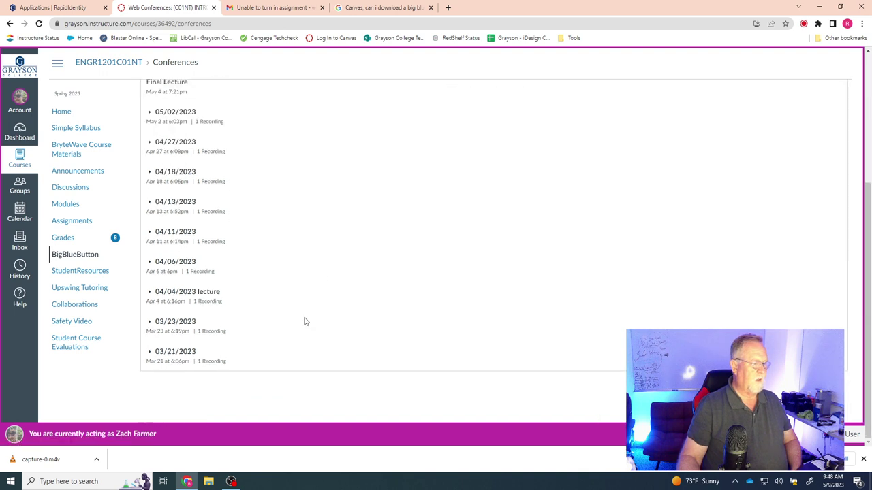
left_click(175, 353)
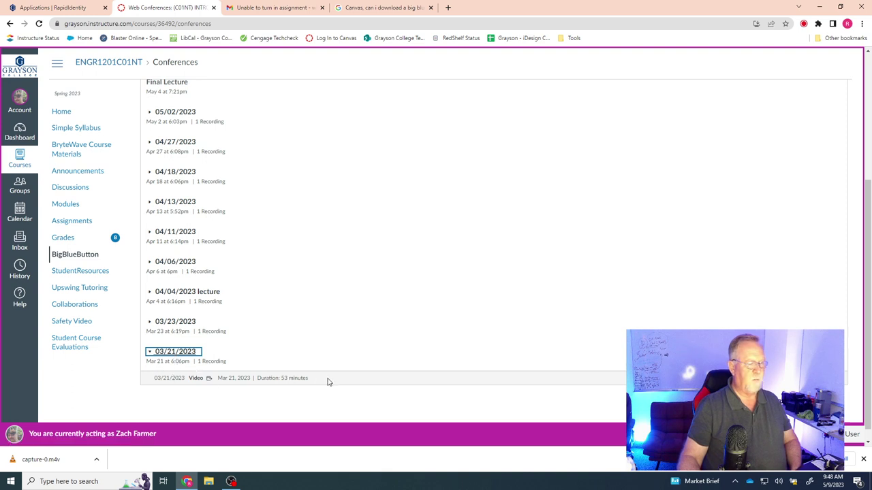
Play the 03/21/2023 lecture video and save it to the Desktop as capture-0 (1).m4v
left_click(196, 378)
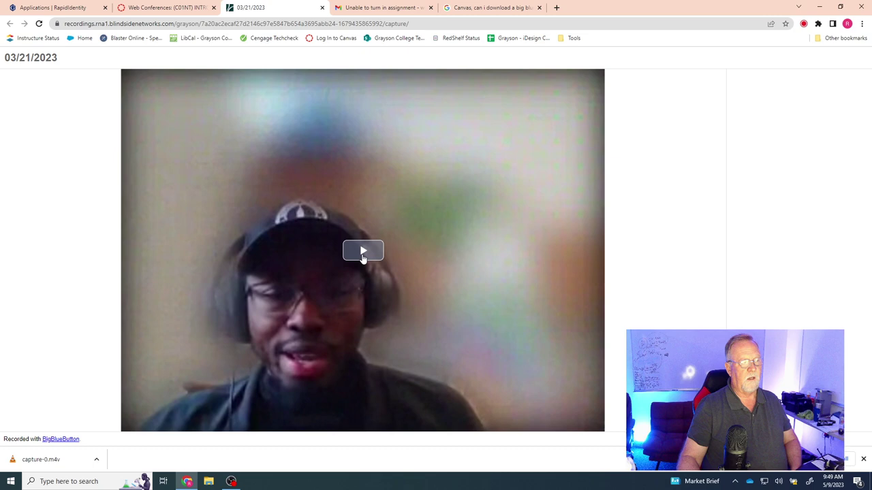
left_click(362, 252)
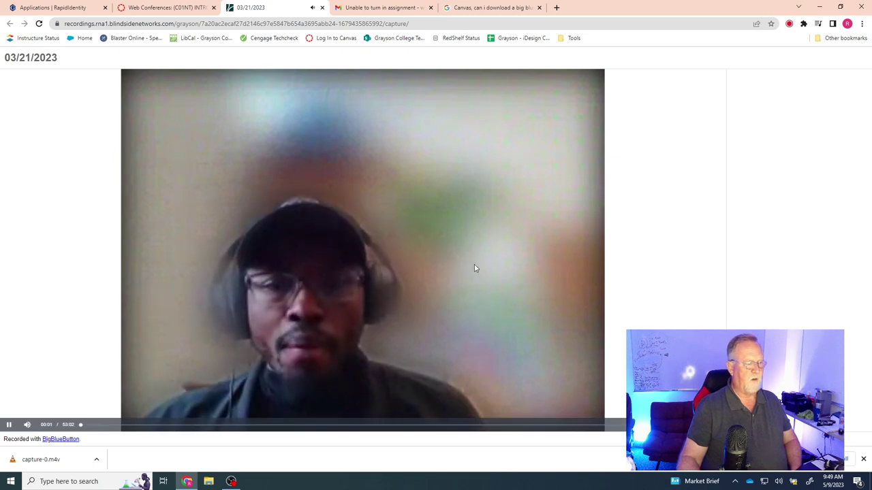
mouse_move(27, 426)
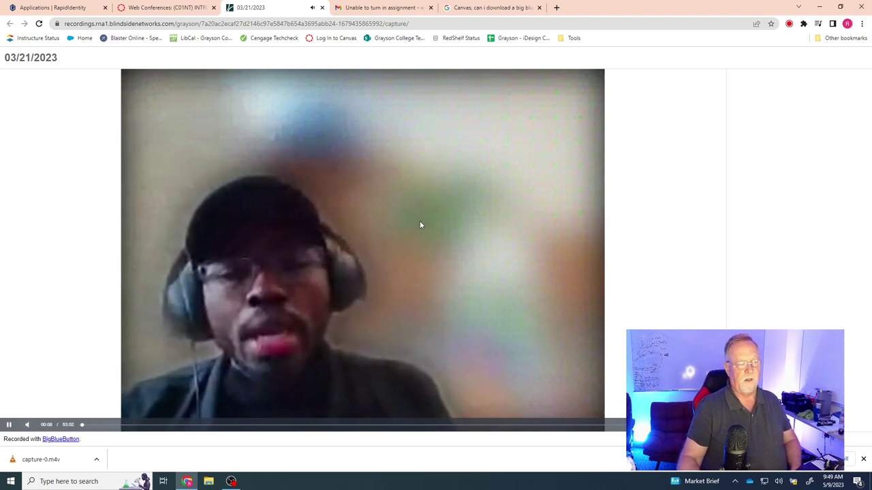
right_click(419, 196)
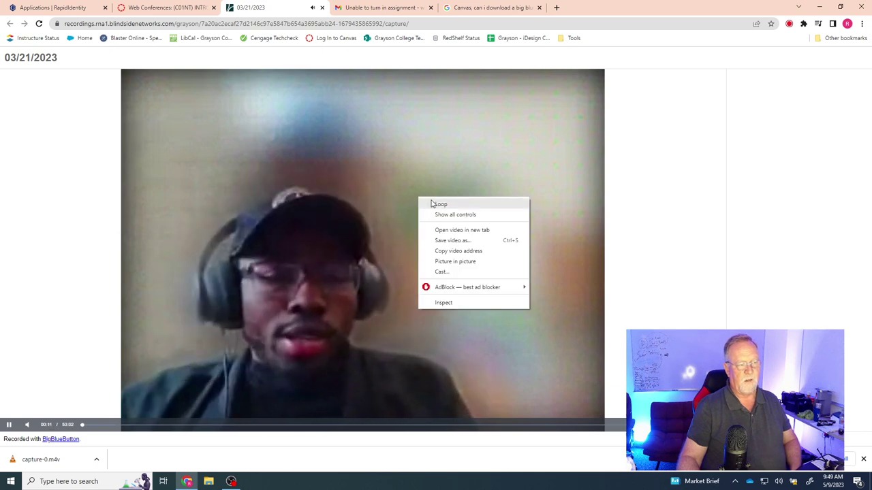
left_click(449, 241)
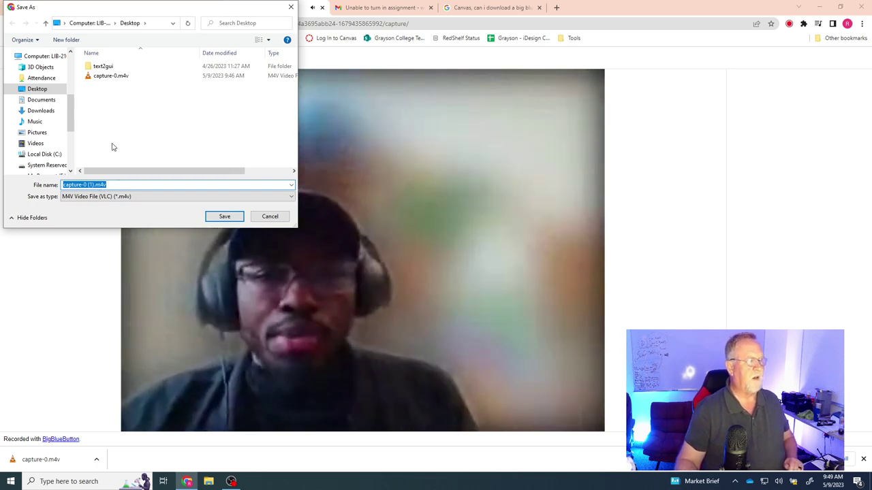
left_click(224, 215)
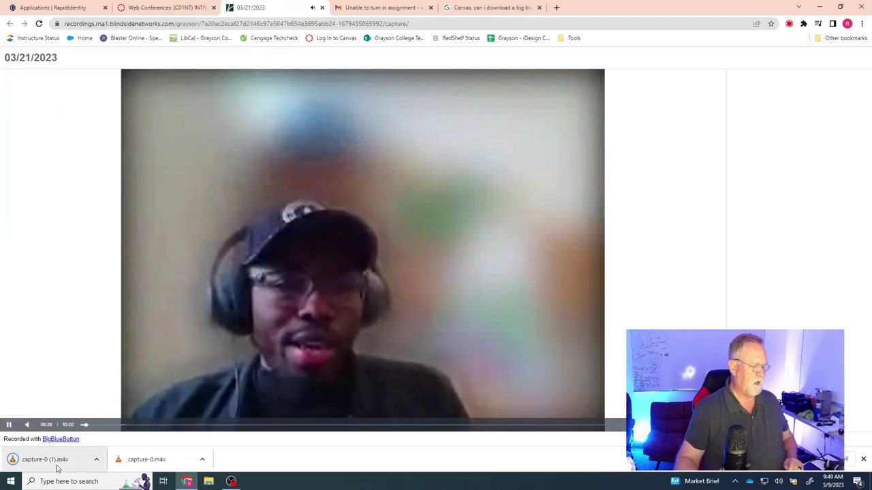
Rename the downloaded file to capture-0 (1).mp4 in File Explorer and play it in VLC
left_click(96, 460)
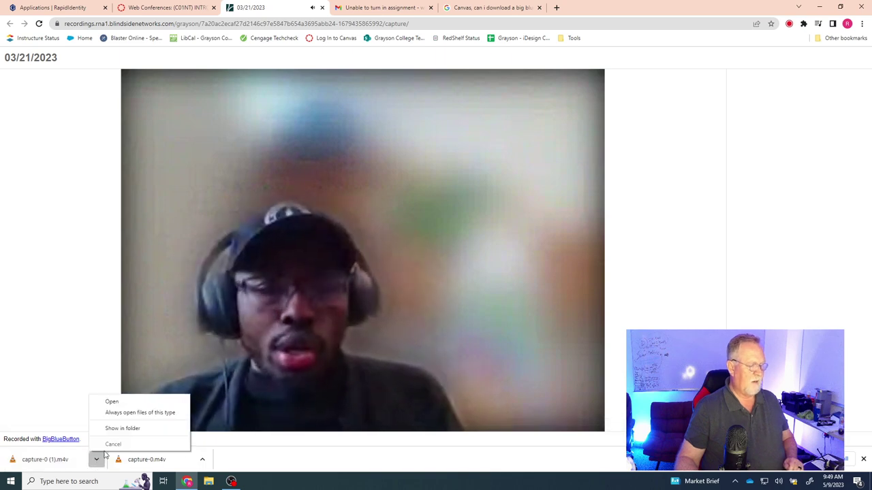
left_click(123, 429)
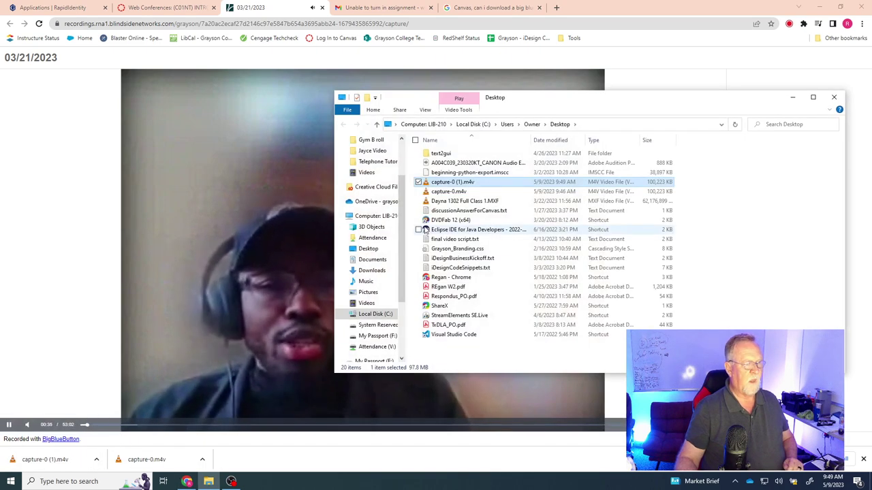
right_click(472, 184)
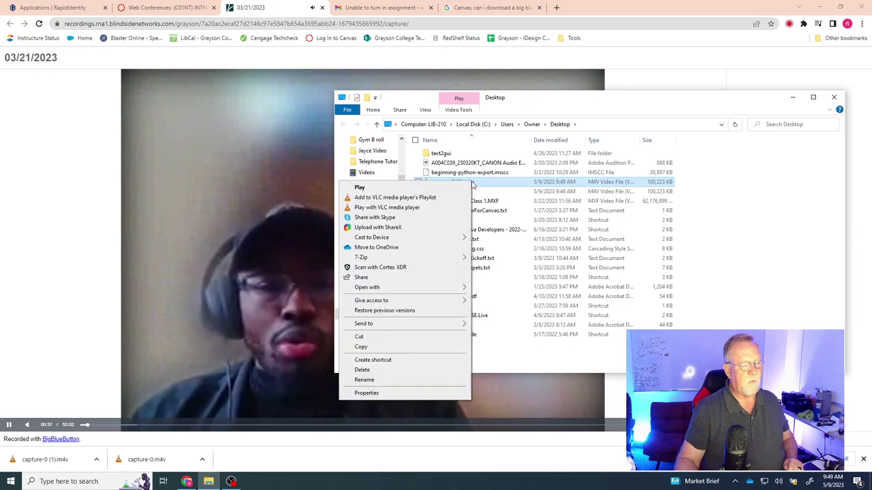
left_click(364, 379)
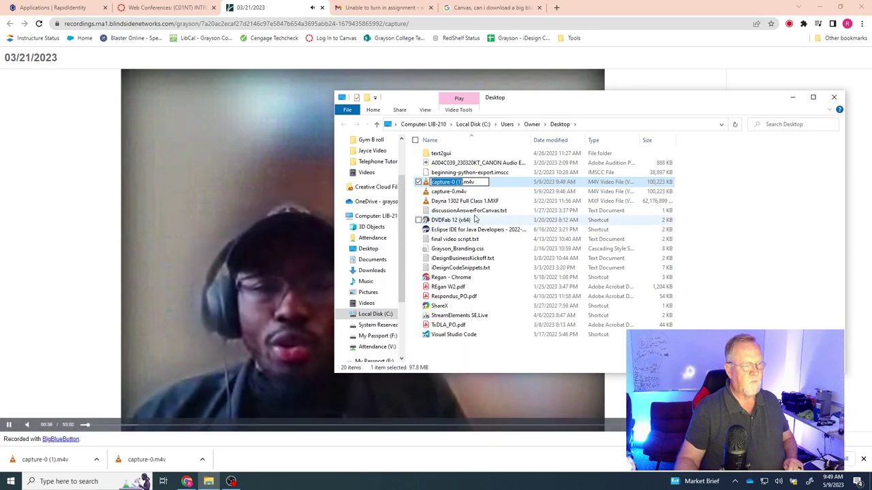
left_click(469, 182)
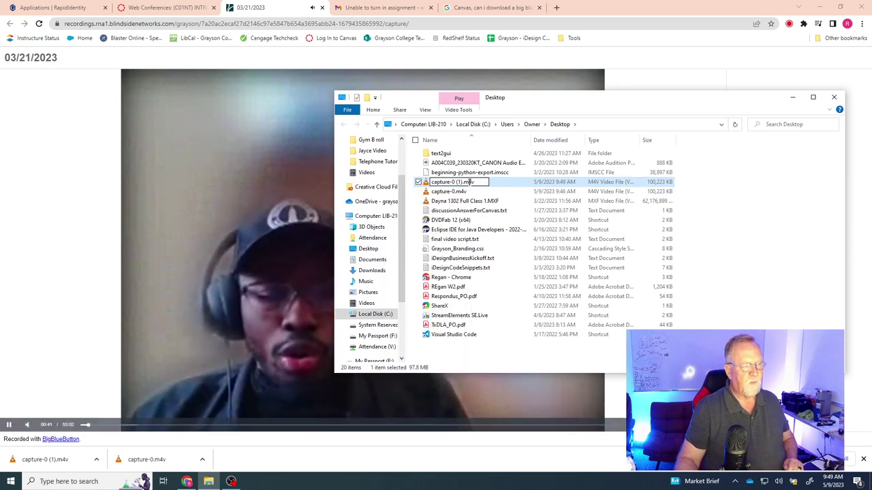
left_click_drag(467, 182, 486, 182)
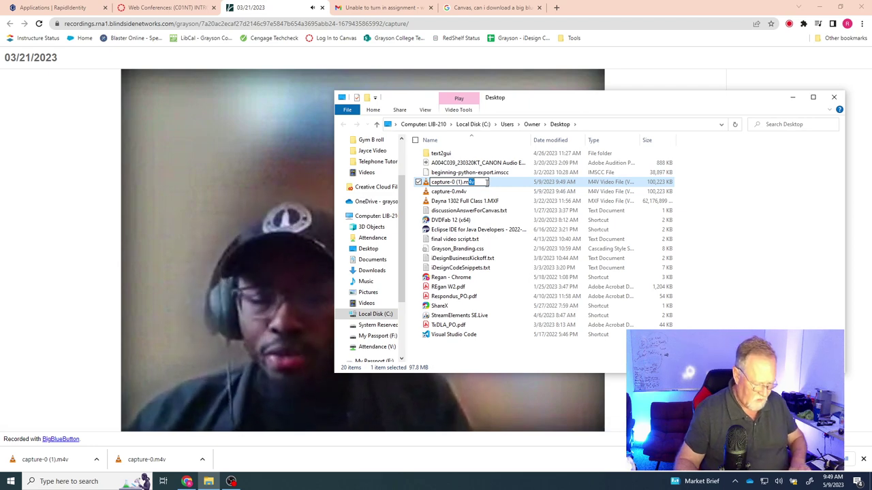
type("mp4")
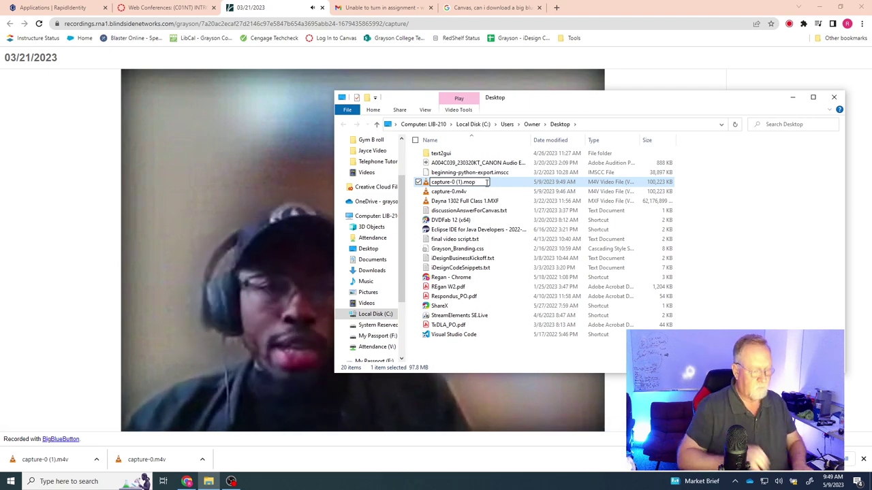
type("4")
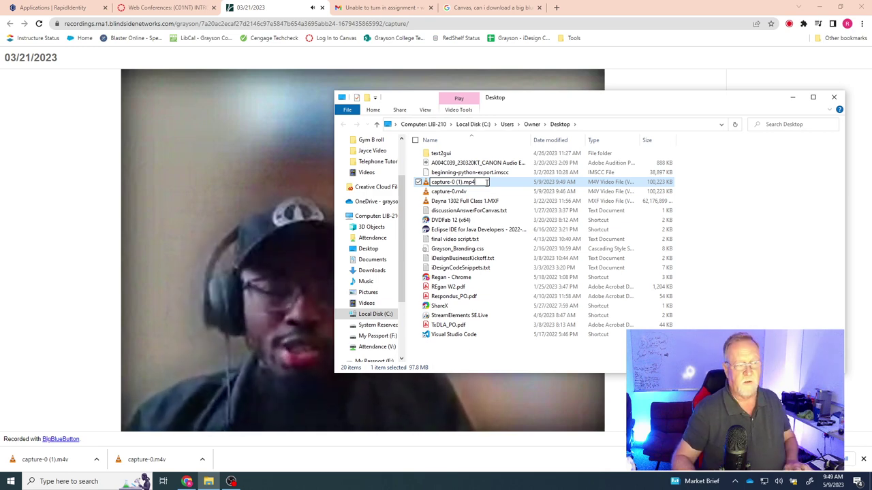
key("Return")
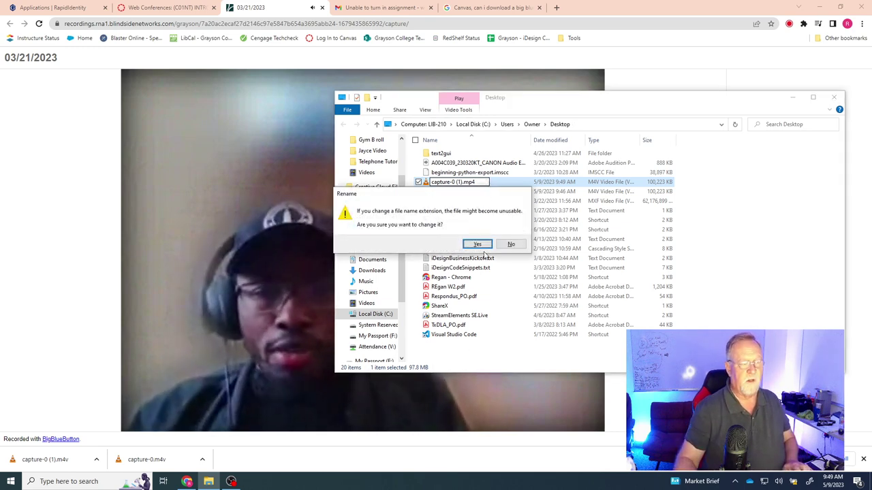
left_click(476, 244)
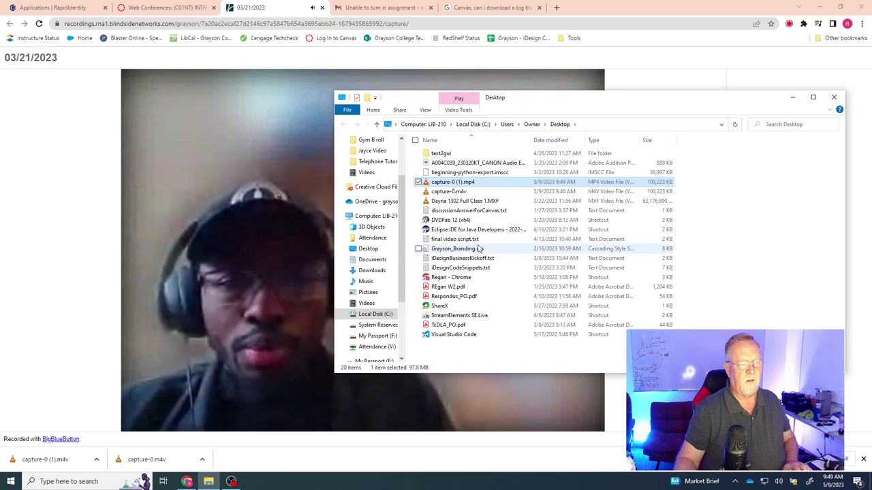
double_click(474, 184)
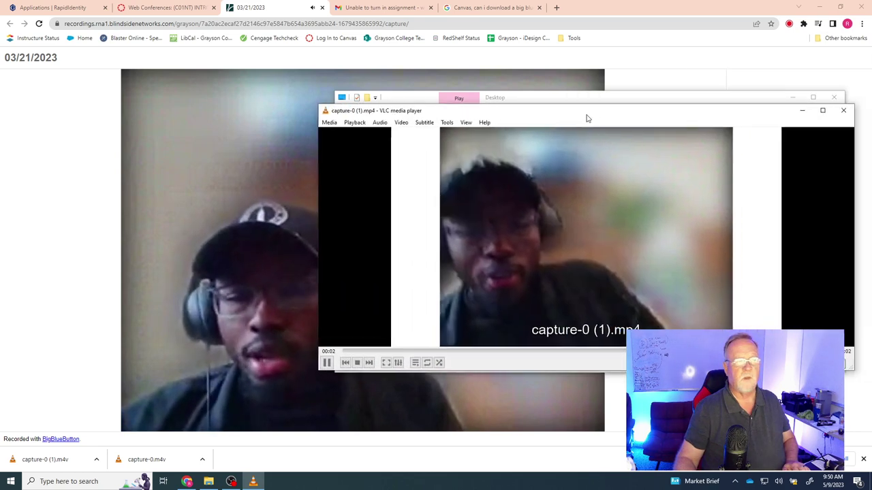
Close VLC, File Explorer and the 03/21/2023 tab, then expand the 05/02/2023 conference
left_click(837, 112)
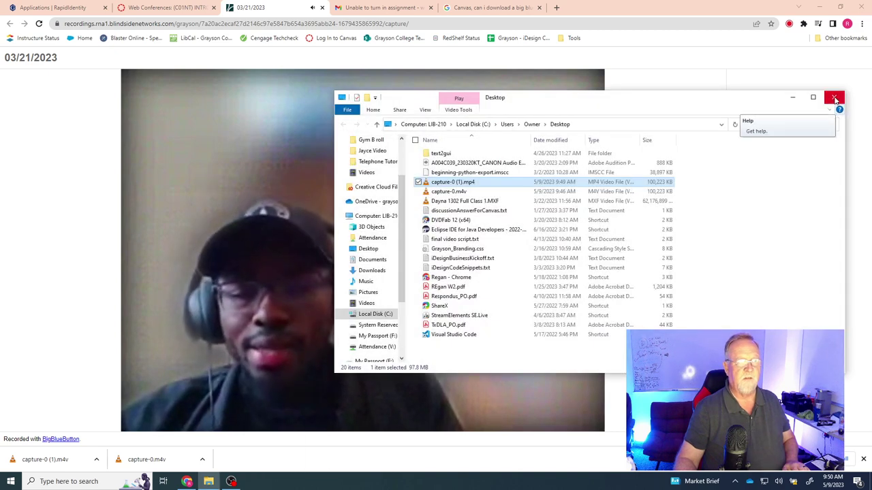
left_click(836, 99)
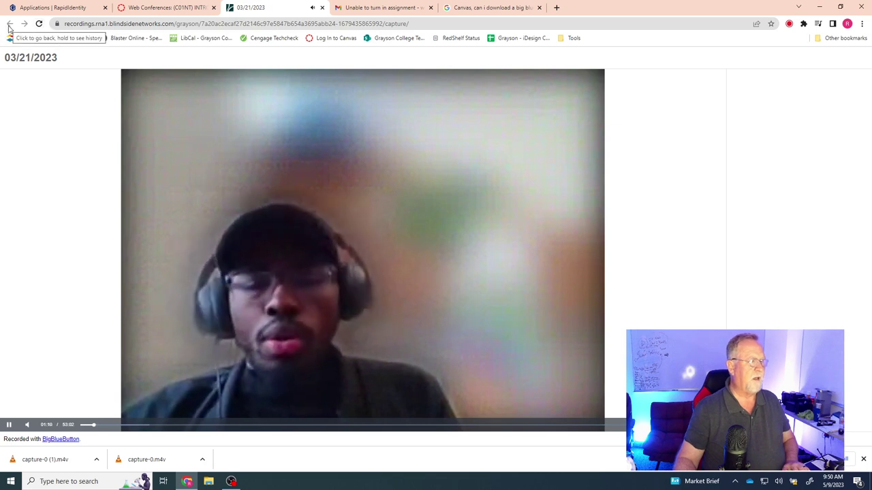
left_click(322, 7)
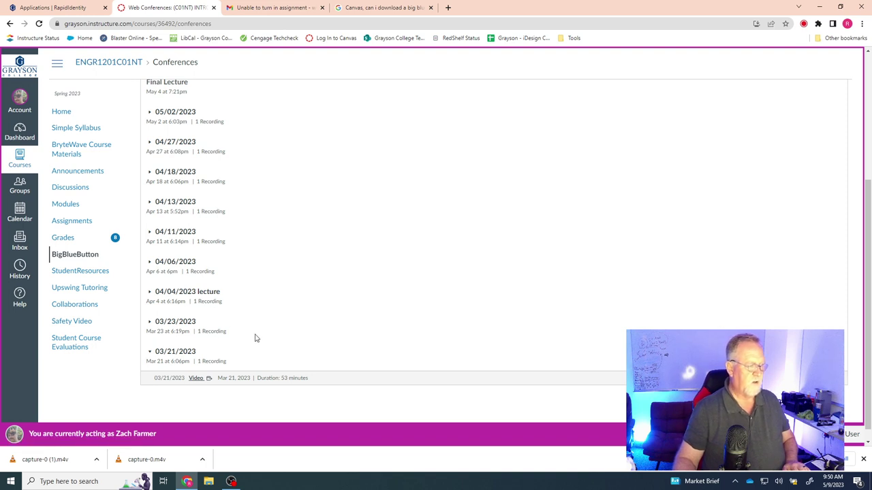
scroll(256, 339, "up", 1)
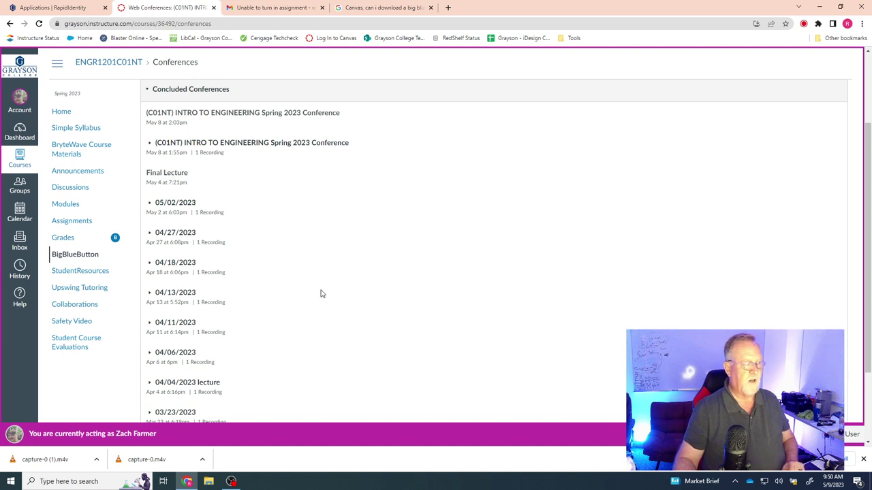
left_click(150, 205)
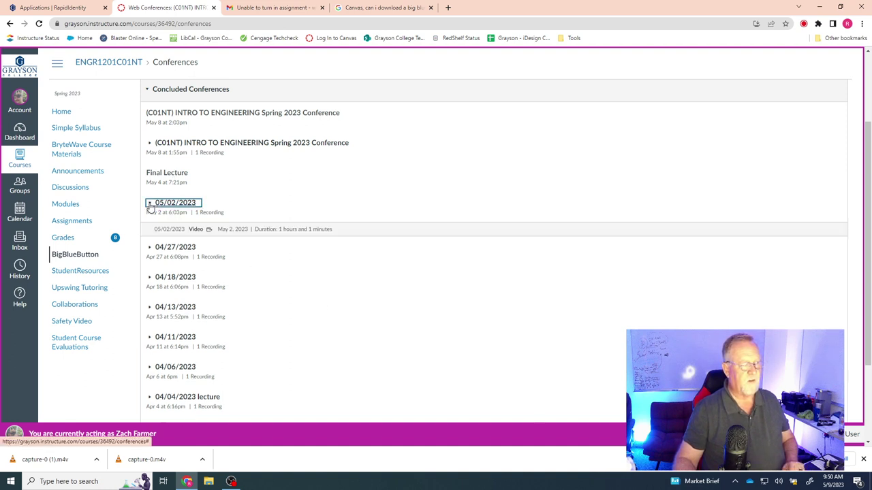
Play the 05/02/2023 recording and name its saved copy 'rename it' with an .mp4 extension
left_click(196, 230)
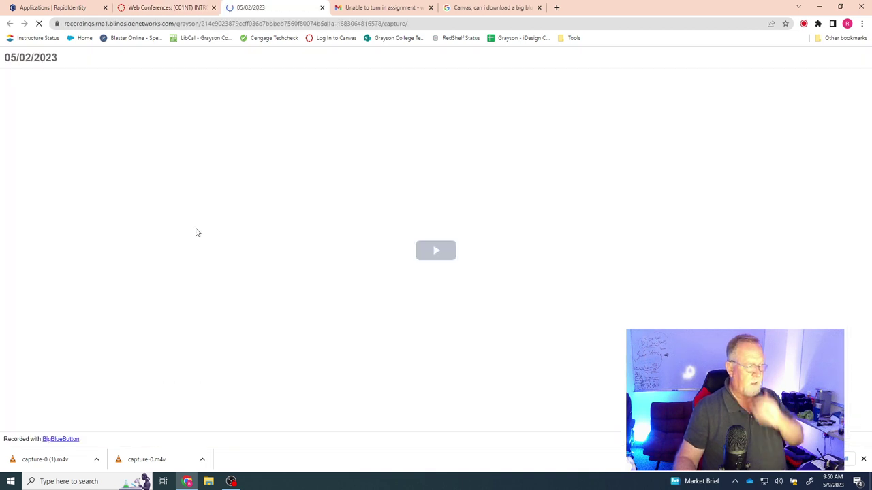
left_click(434, 251)
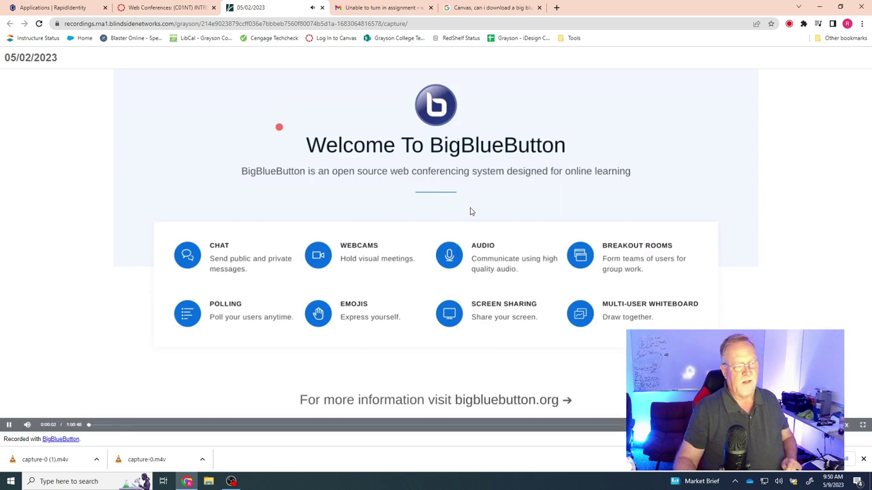
right_click(501, 210)
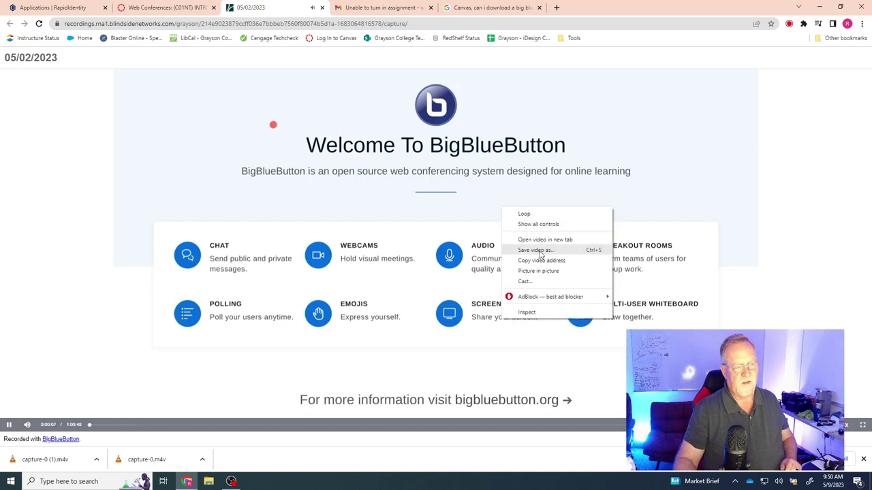
left_click(538, 251)
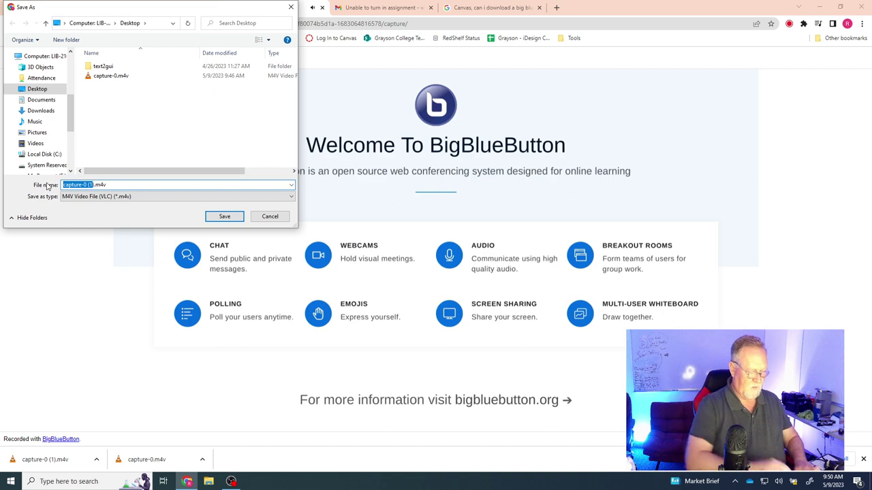
type("renam")
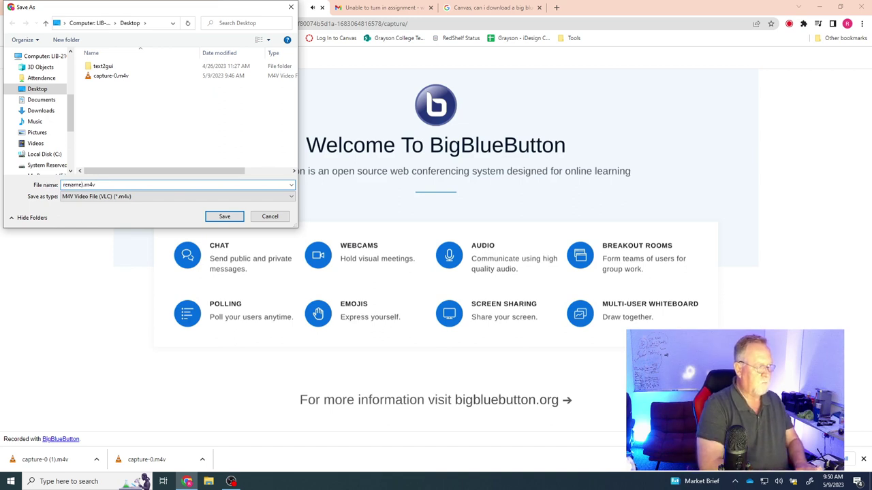
type("e it")
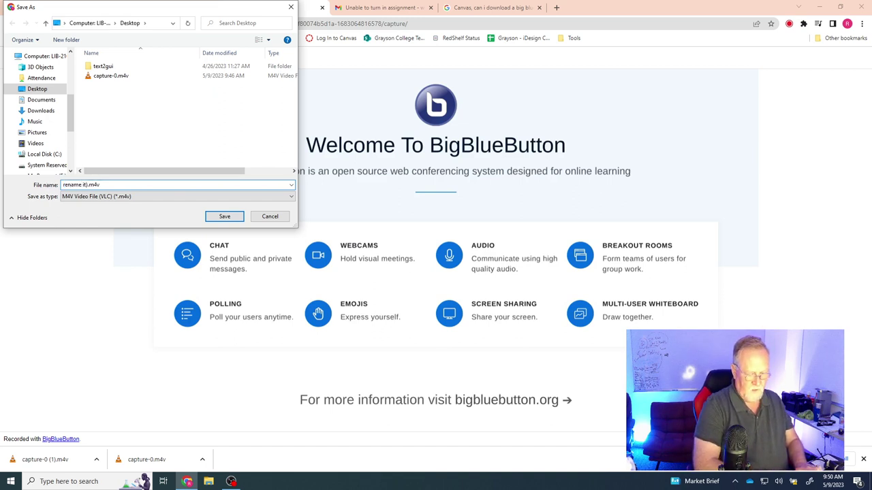
key("Delete")
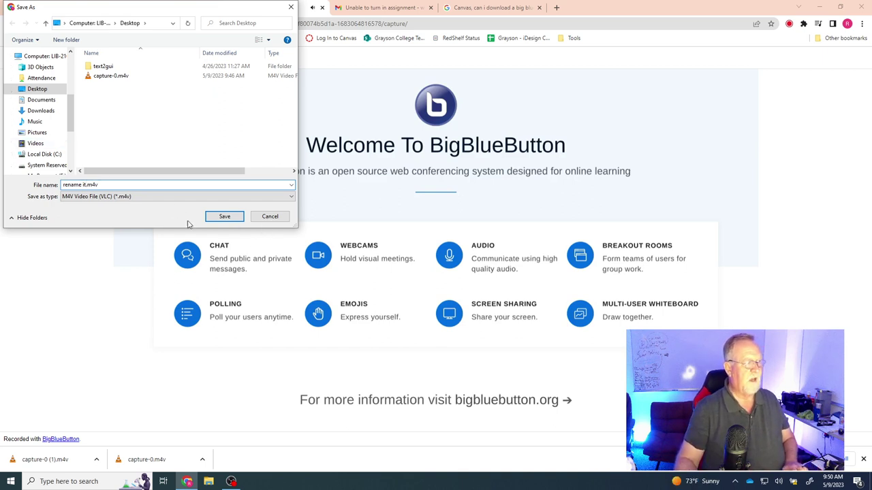
double_click(92, 185)
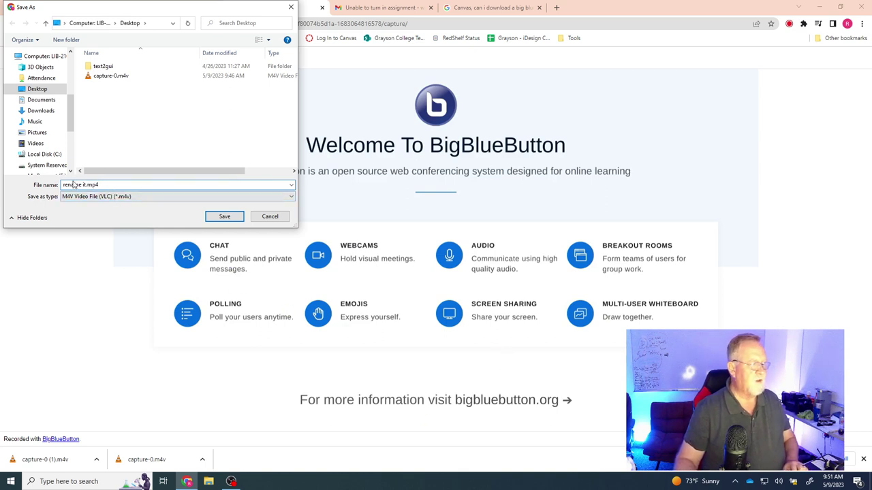
Save rename it.mp4, confirm it plays in VLC, then close VLC and the 05/02/2023 tab
left_click(226, 216)
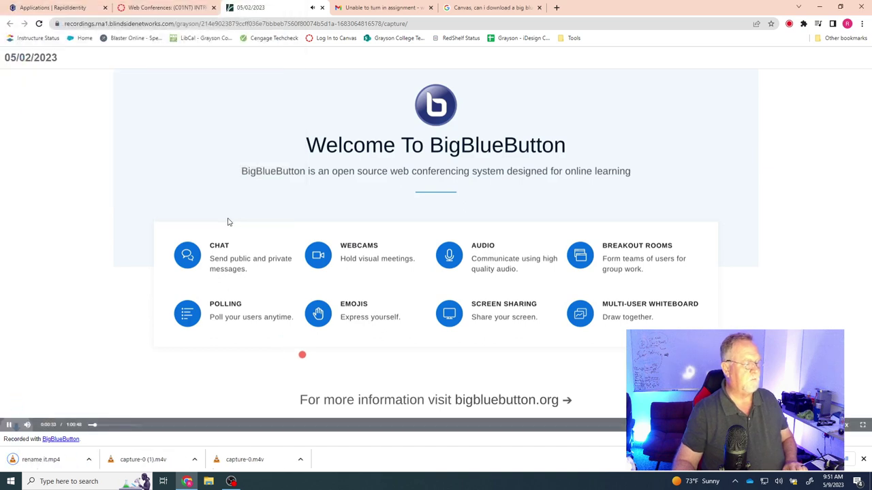
left_click(41, 467)
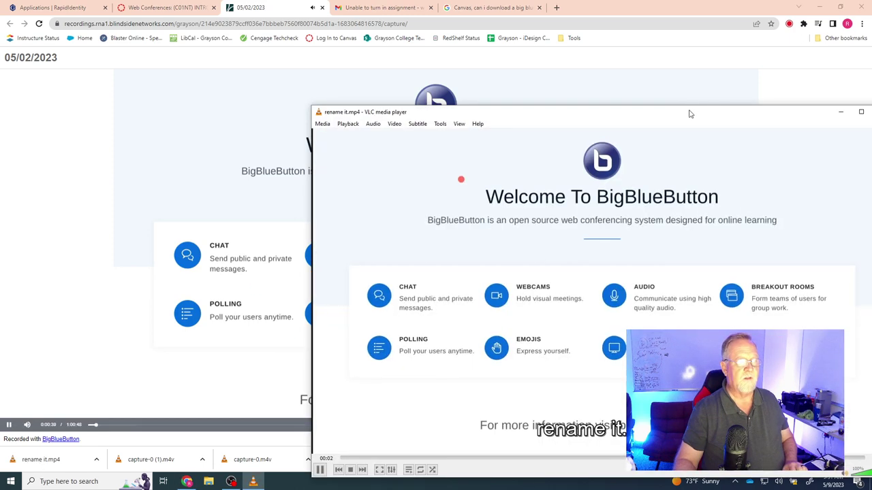
left_click_drag(687, 111, 590, 109)
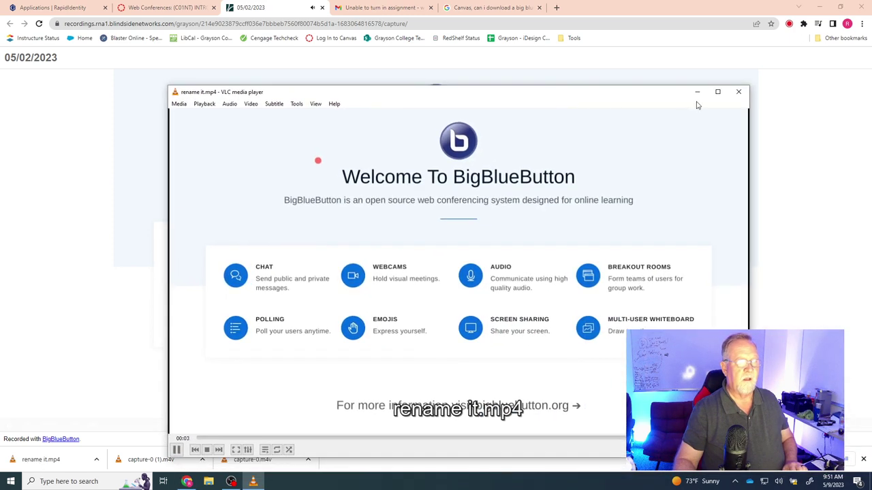
left_click(738, 91)
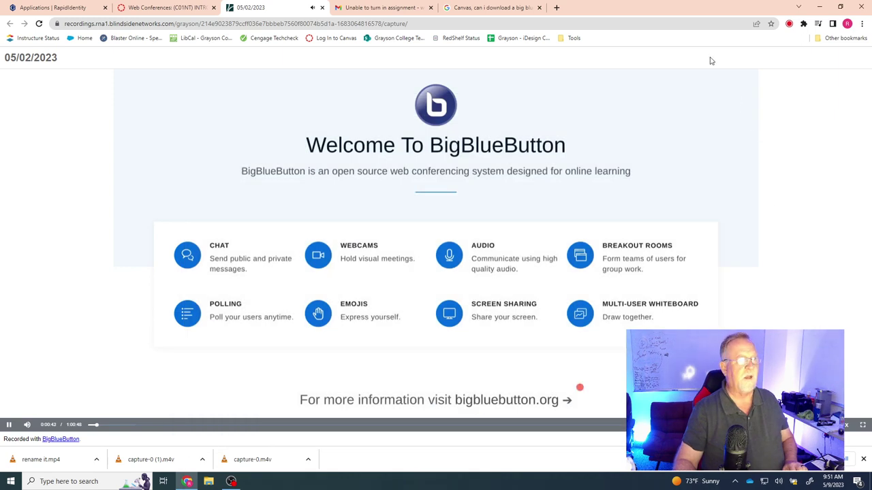
left_click(322, 8)
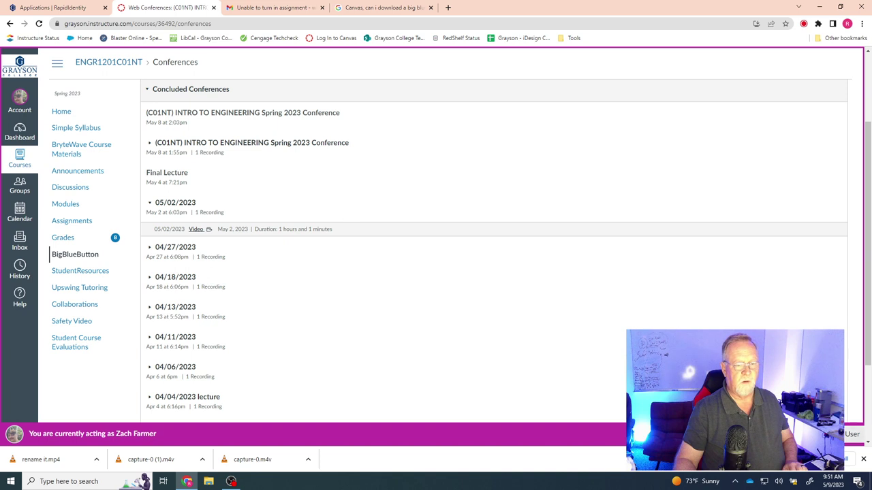
Stop acting as the student in Canvas and close the Web Conferences tab to reach Gmail
left_click(851, 434)
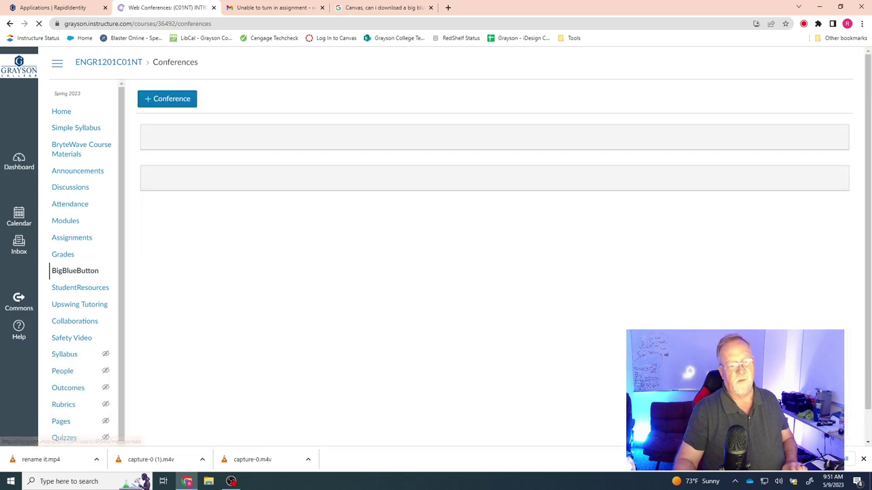
left_click(213, 8)
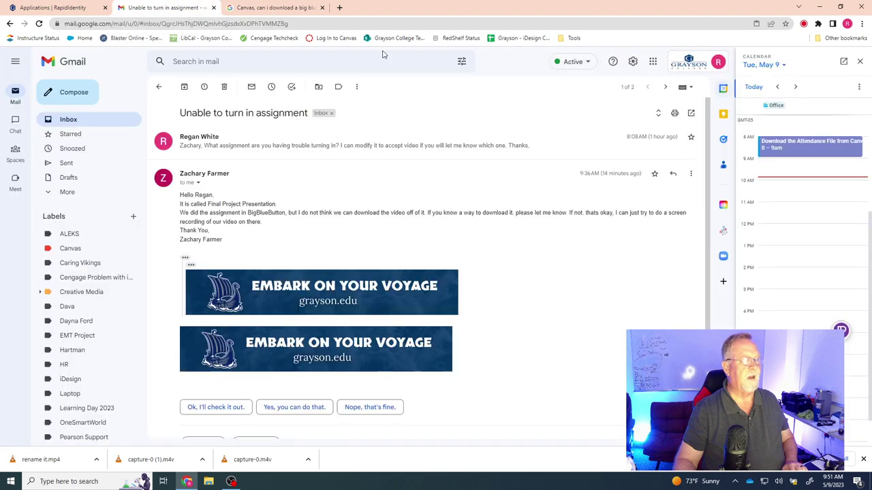